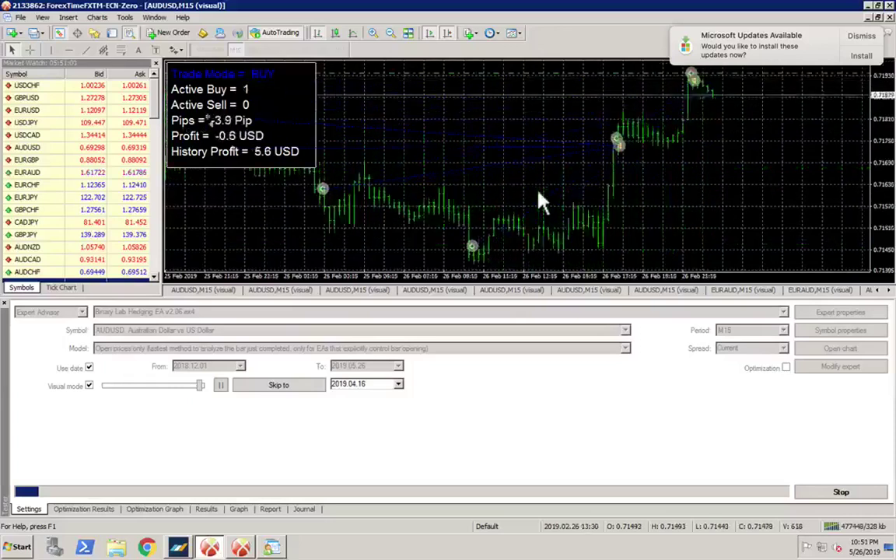
- Dismiss the updates notice, then stop and restart the visual AUDUSD M15 backtest
{"action": "left_click", "coordinate": [861, 37]}
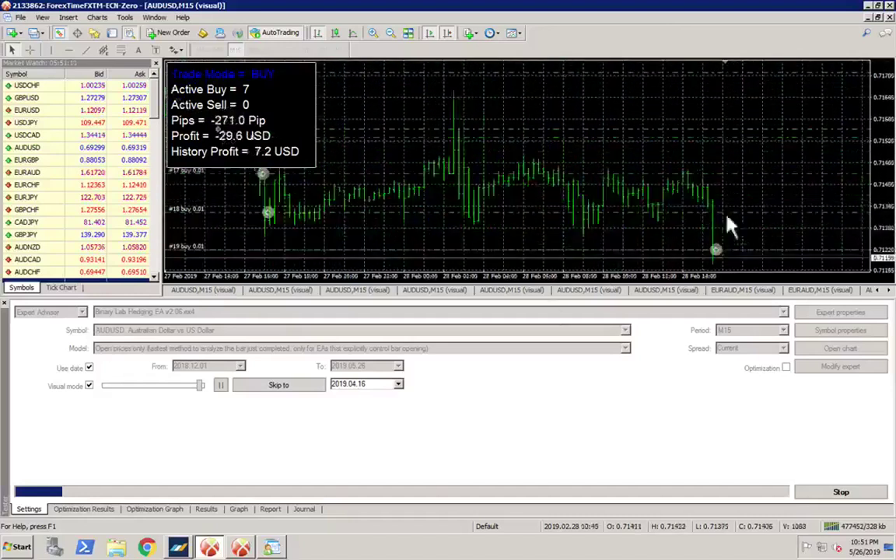
{"action": "left_click", "coordinate": [840, 495]}
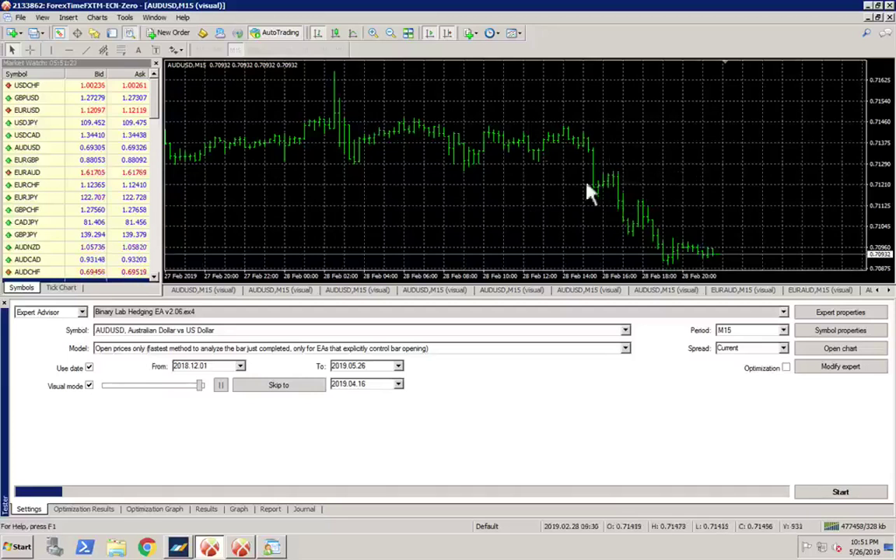
{"action": "left_click", "coordinate": [825, 495]}
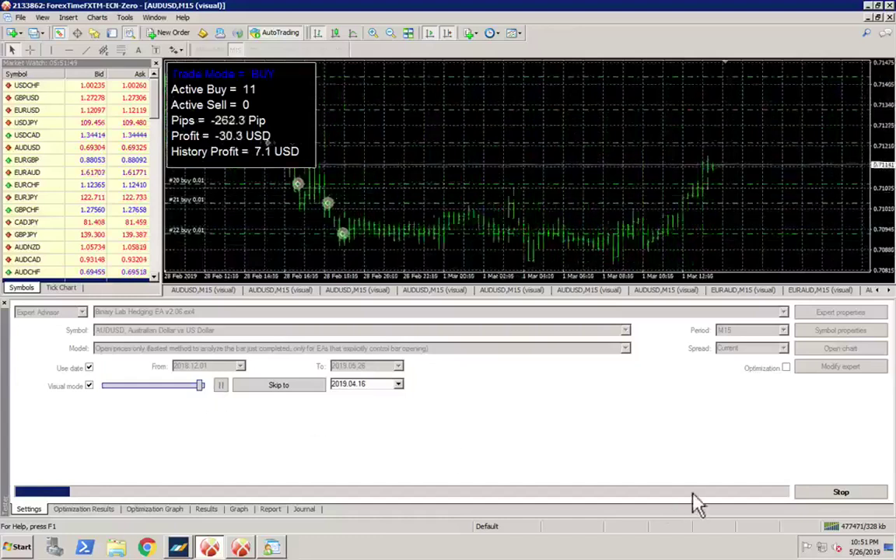
- Stop the visual backtest at 1 Mar 2019
{"action": "left_click", "coordinate": [832, 495]}
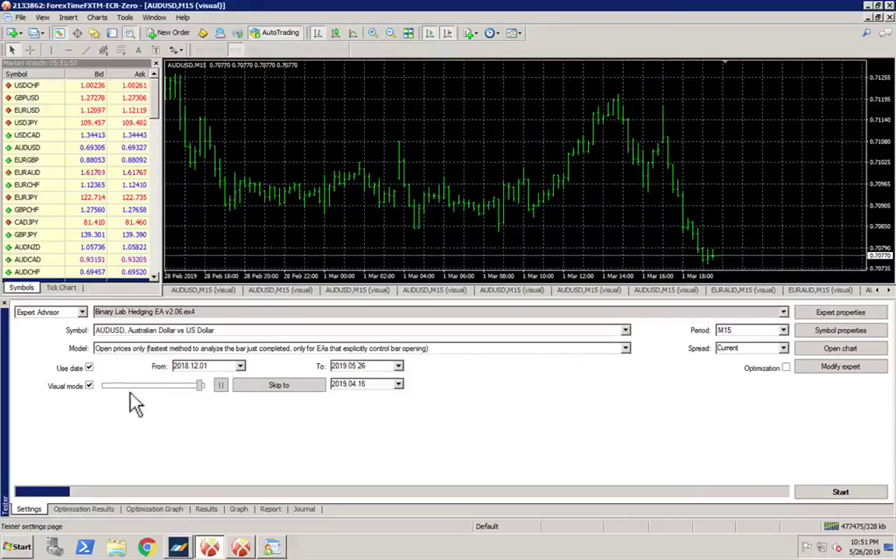
- Turn off Visual mode, set the EA's TradeMode input to SELL, and start the backtest
{"action": "left_click", "coordinate": [847, 495]}
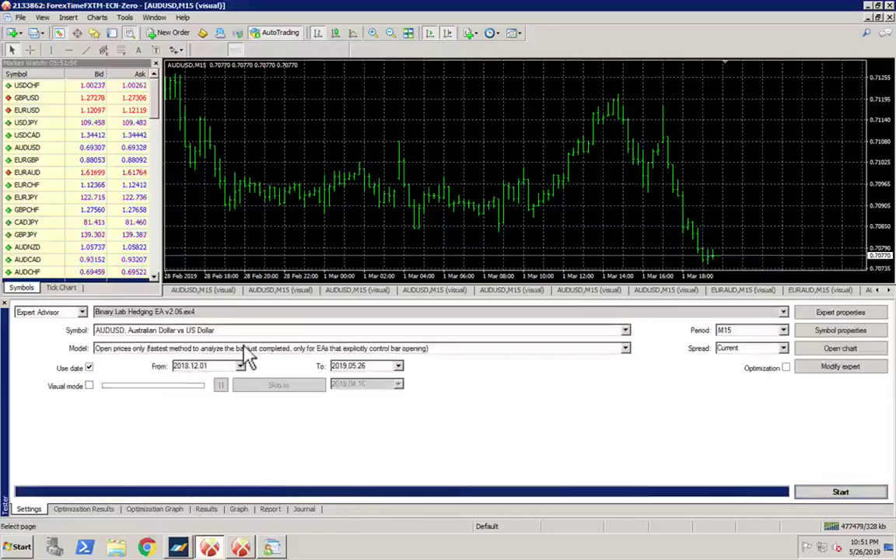
{"action": "left_click", "coordinate": [815, 314]}
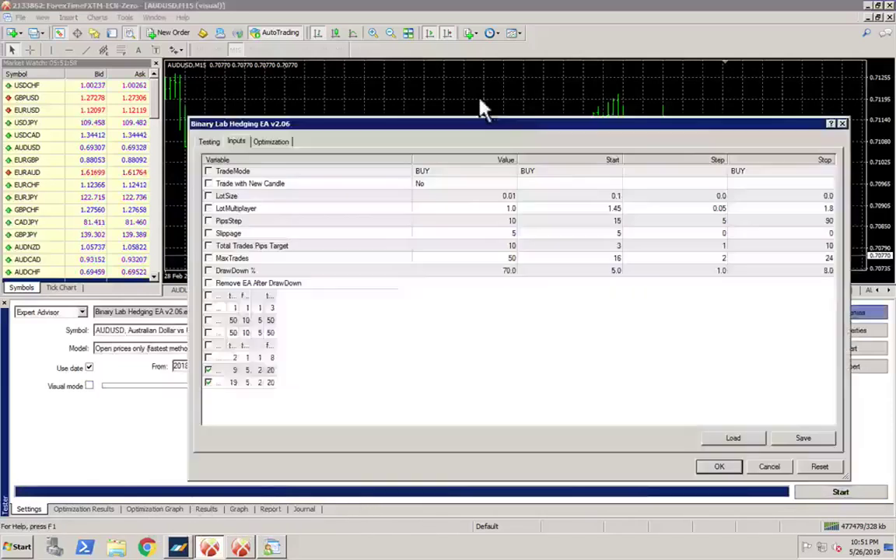
{"action": "left_click", "coordinate": [445, 172]}
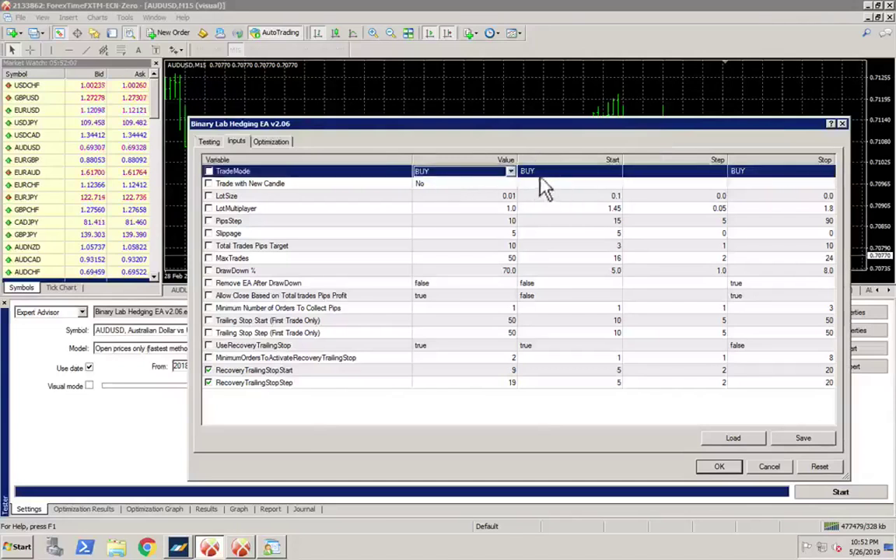
{"action": "left_click", "coordinate": [718, 468]}
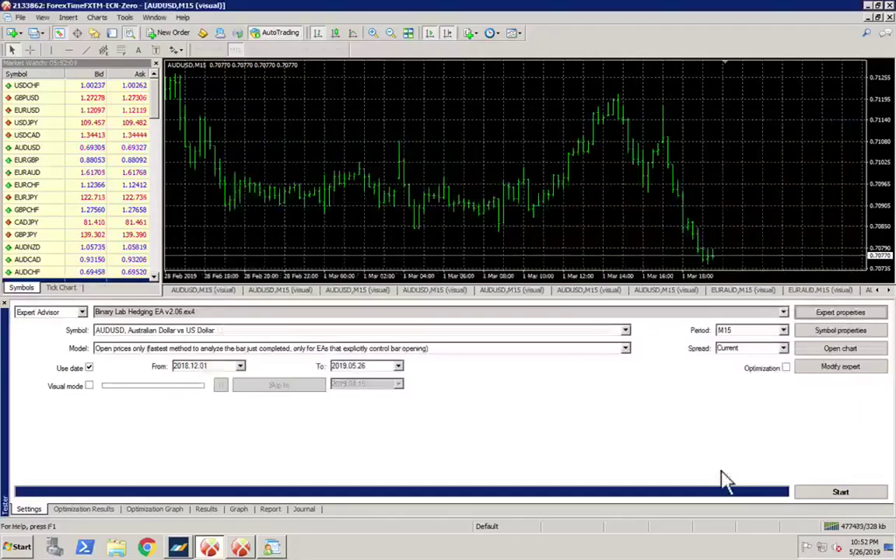
{"action": "left_click", "coordinate": [847, 493]}
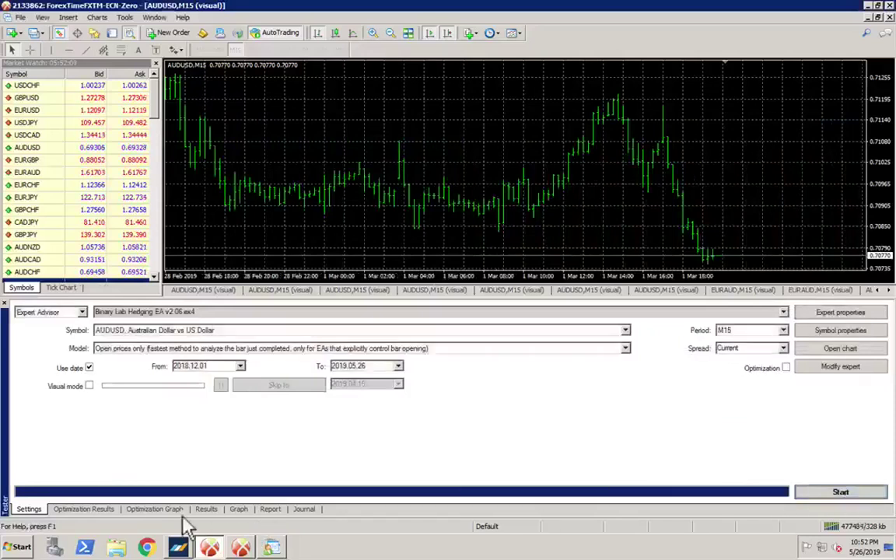
- Check the graph, confirm TradeMode is SELL in the inputs, and rerun the test
{"action": "left_click", "coordinate": [239, 510]}
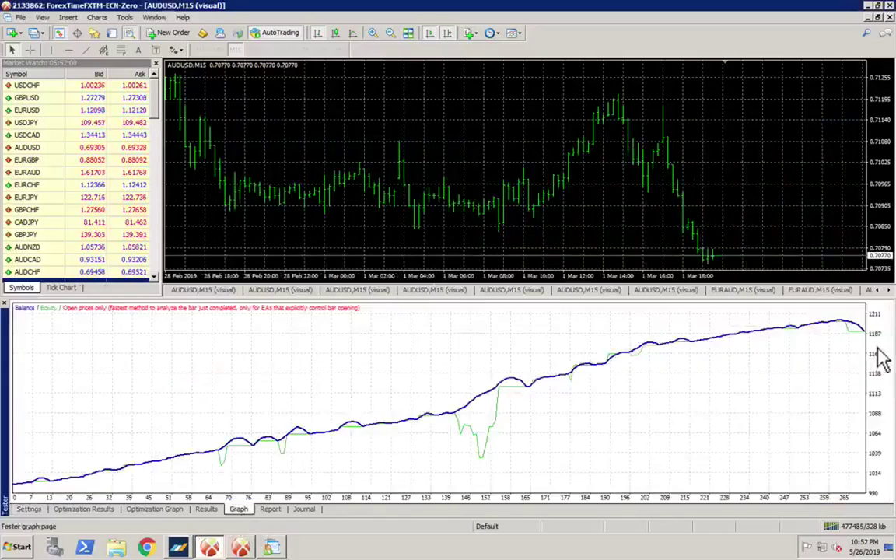
{"action": "left_click", "coordinate": [29, 510]}
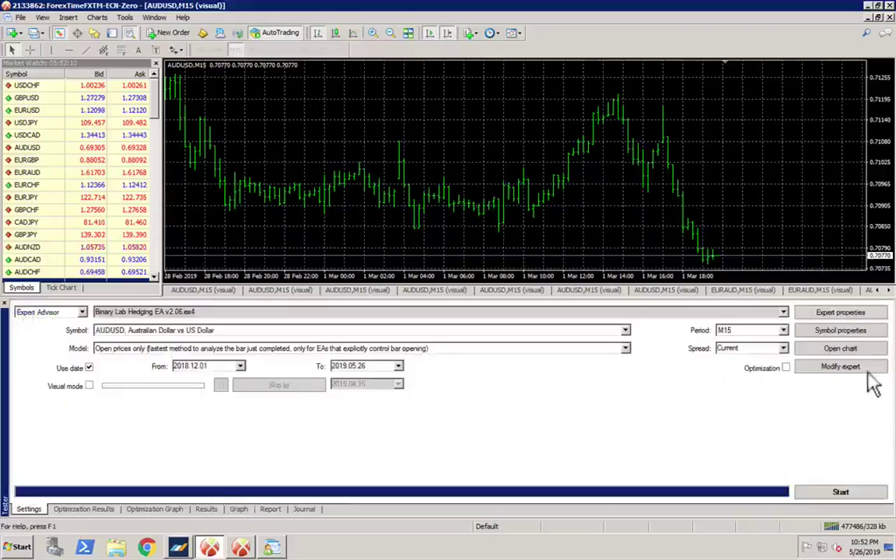
{"action": "left_click", "coordinate": [842, 313]}
{"action": "left_click", "coordinate": [463, 174]}
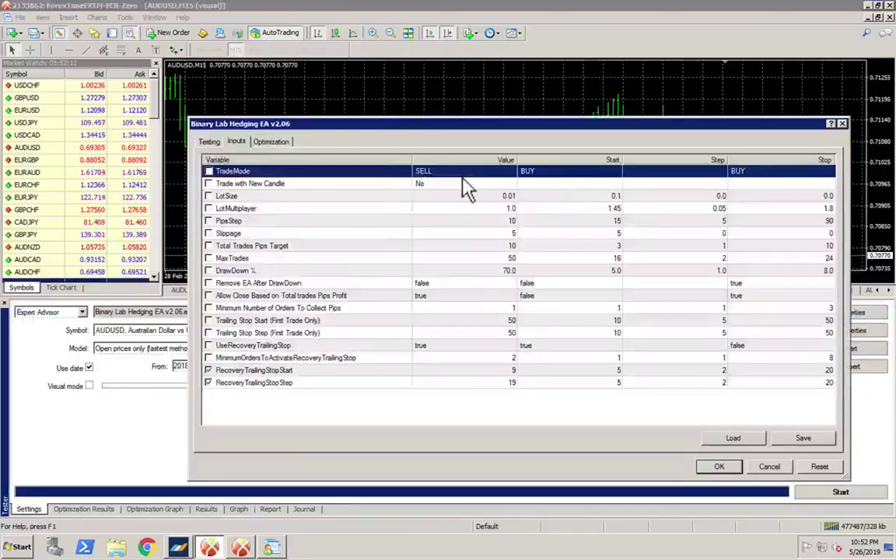
{"action": "left_click", "coordinate": [719, 468]}
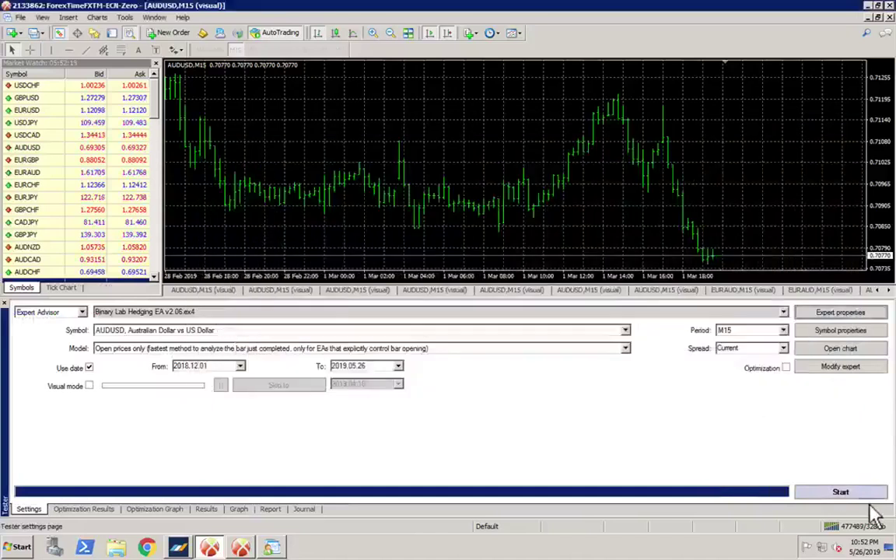
{"action": "left_click", "coordinate": [855, 493]}
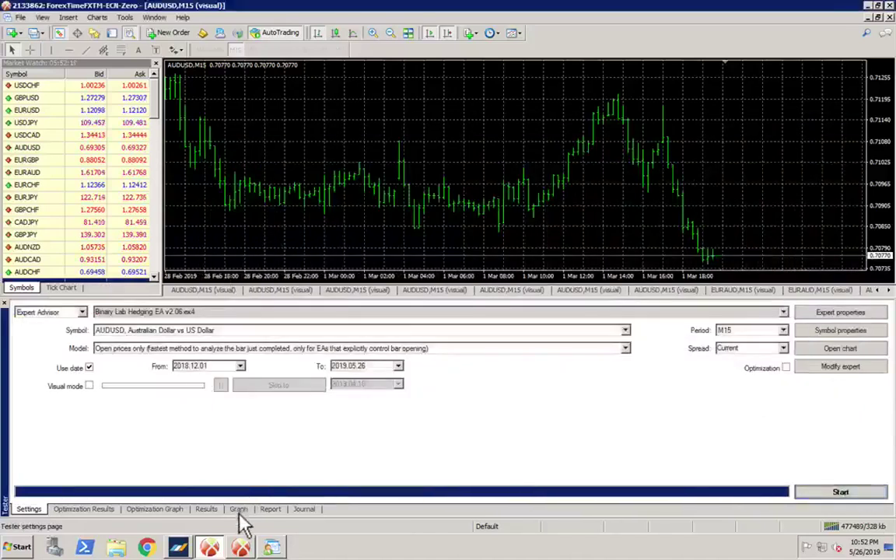
- Show the balance and equity graph of the finished SELL-mode test
{"action": "left_click", "coordinate": [239, 510]}
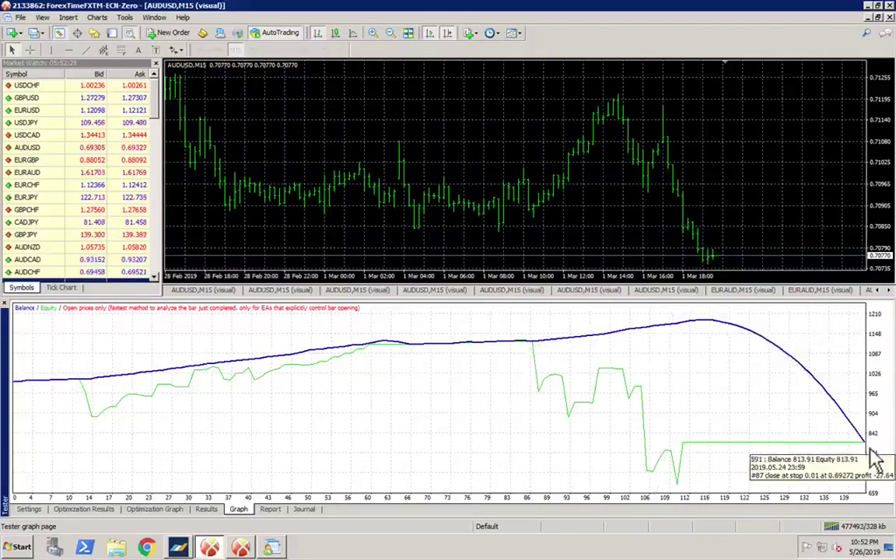
- Scroll to the last close-at-stop trades in Results, then return to Settings
{"action": "left_click", "coordinate": [207, 509]}
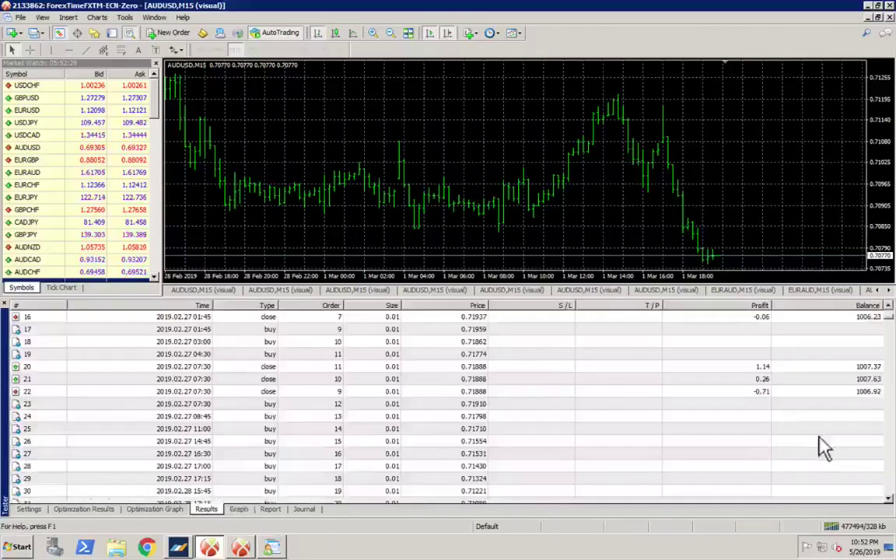
{"action": "left_click_drag", "start_coordinate": [888, 319], "coordinate": [888, 495]}
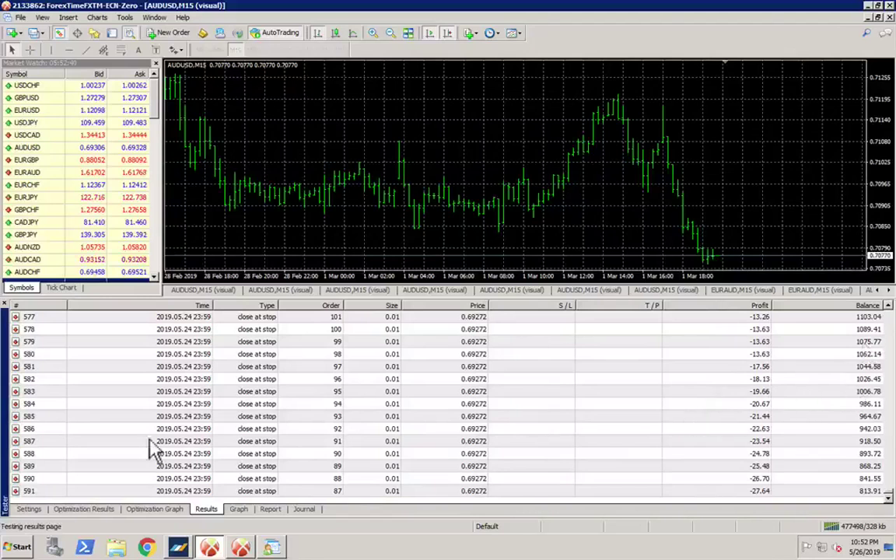
{"action": "left_click", "coordinate": [29, 509]}
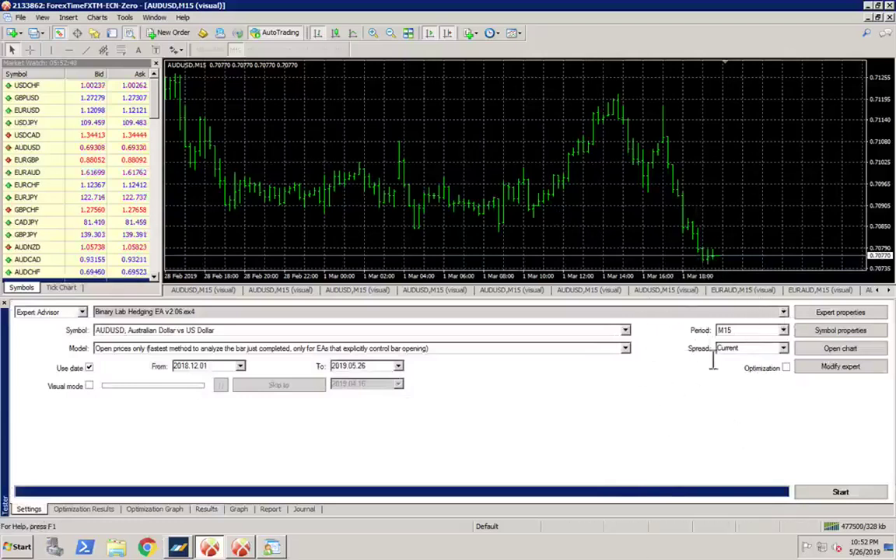
- Read balance tooltips along the curve, peaking near 1190 and sliding to about 820
{"action": "left_click", "coordinate": [238, 510]}
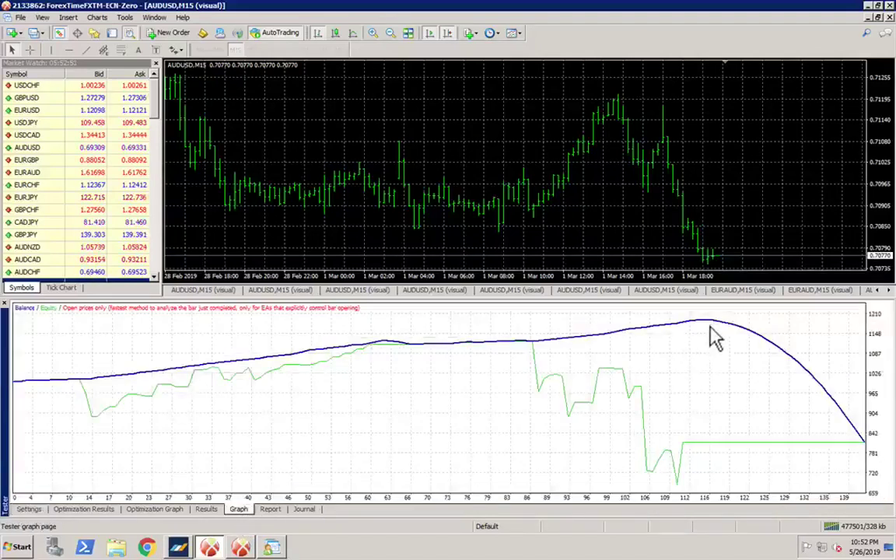
{"action": "mouse_move", "coordinate": [712, 336]}
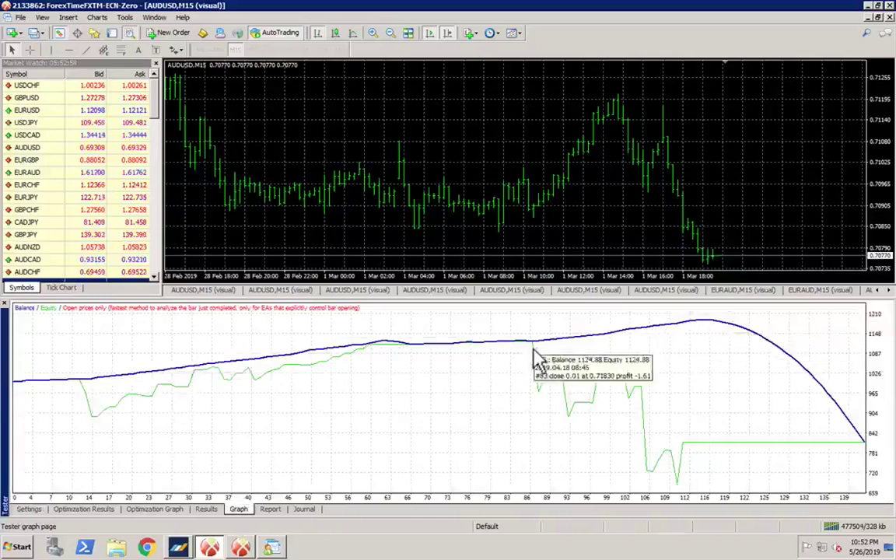
{"action": "mouse_move", "coordinate": [531, 354]}
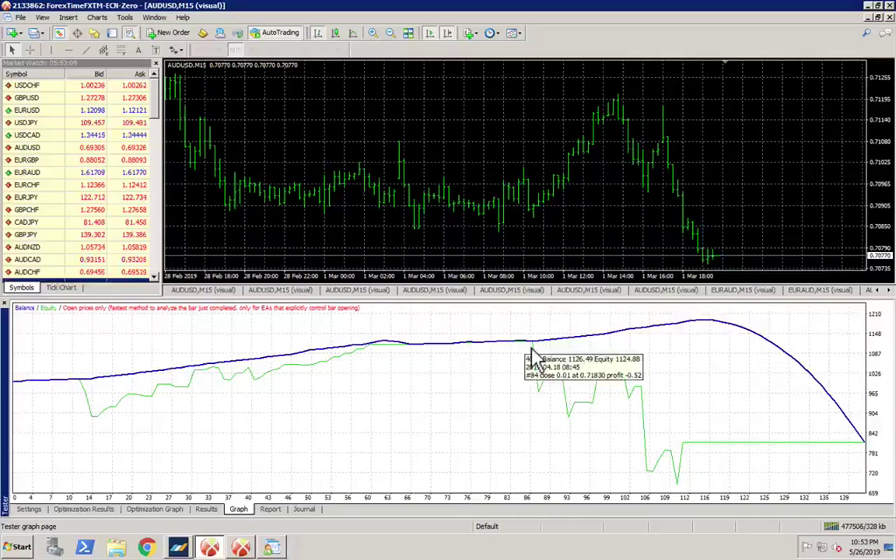
- Start a visual backtest, slow its speed slightly, and skip ahead to 2019.04.17
{"action": "left_click", "coordinate": [30, 509]}
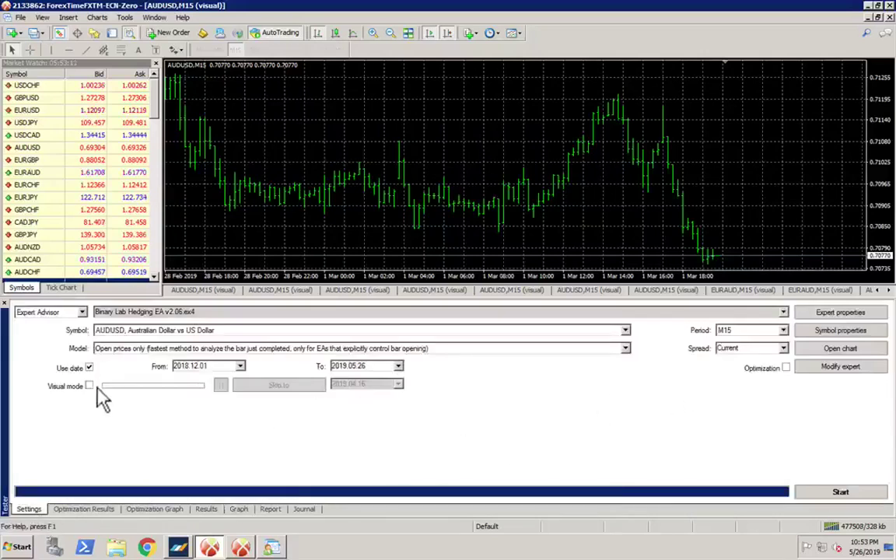
{"action": "left_click", "coordinate": [859, 497]}
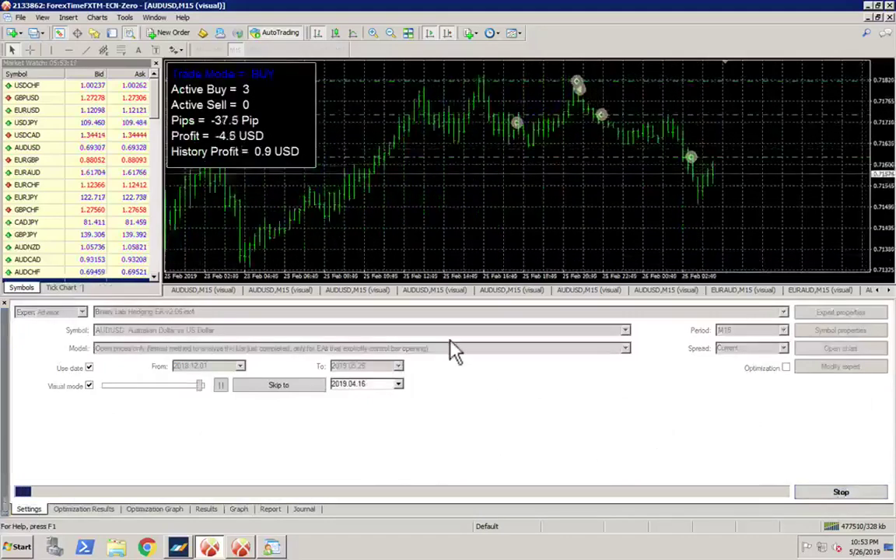
{"action": "left_click", "coordinate": [197, 386]}
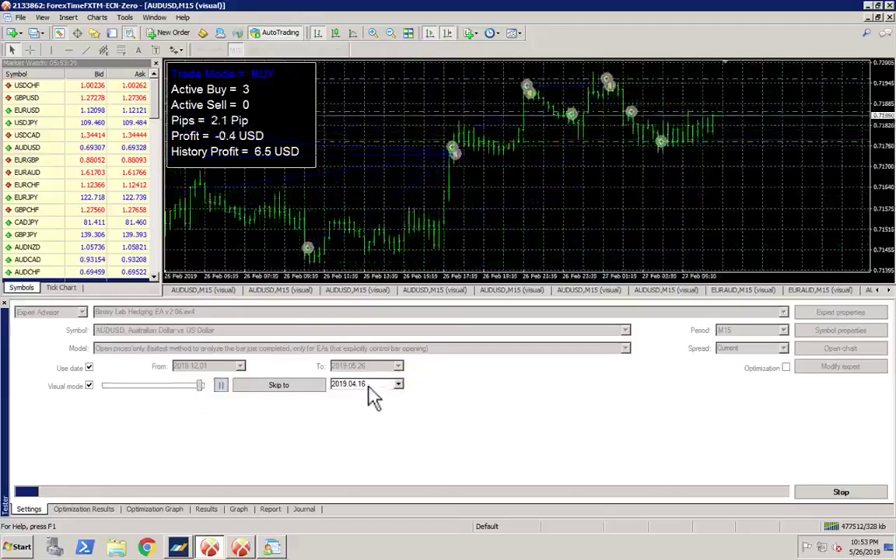
{"action": "left_click", "coordinate": [310, 400]}
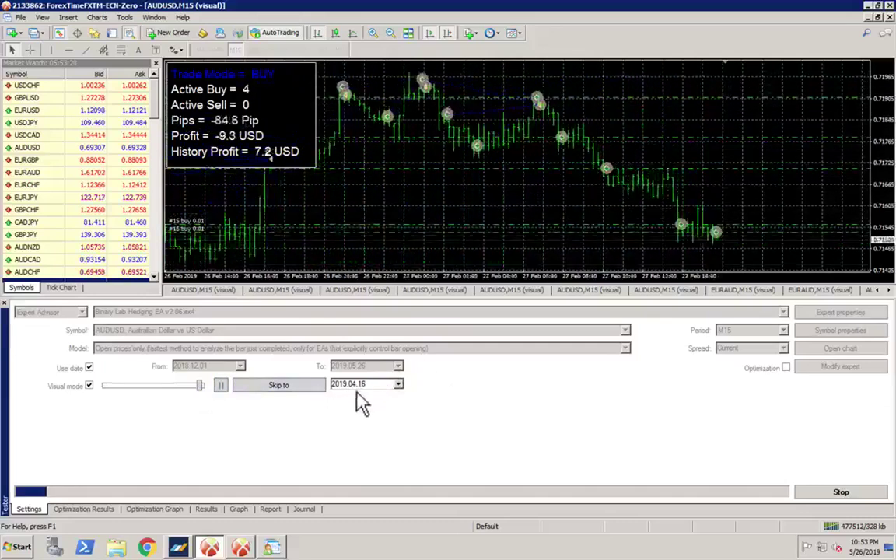
{"action": "left_click", "coordinate": [370, 387]}
{"action": "type", "text": "17"}
{"action": "left_click", "coordinate": [300, 389]}
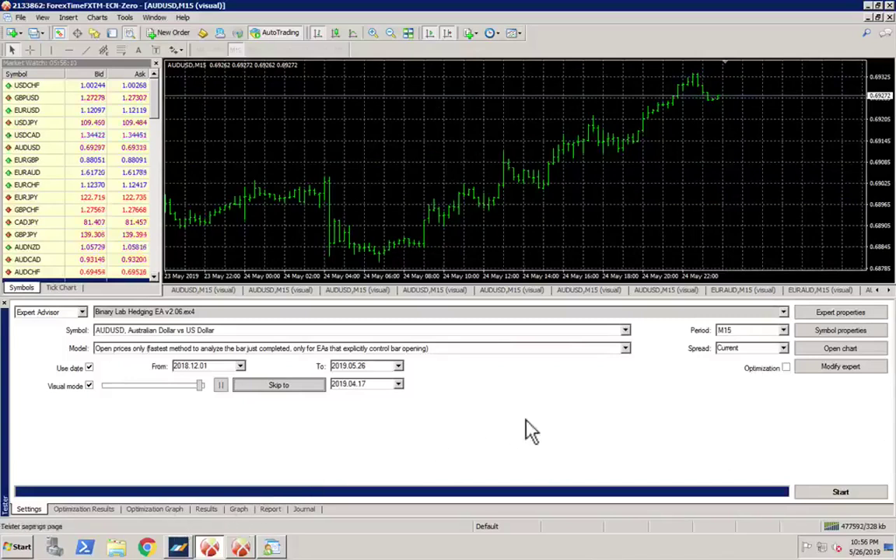
{"action": "left_click", "coordinate": [840, 312]}
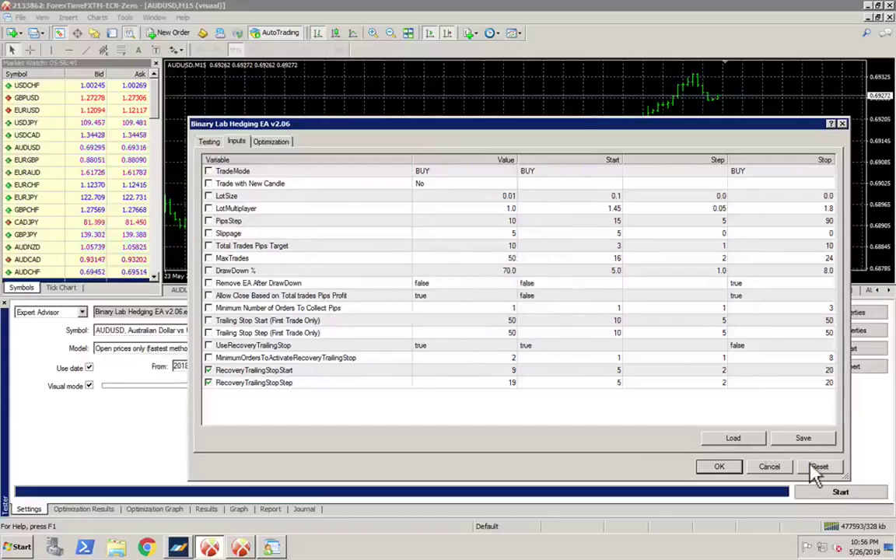
{"action": "left_click", "coordinate": [776, 473]}
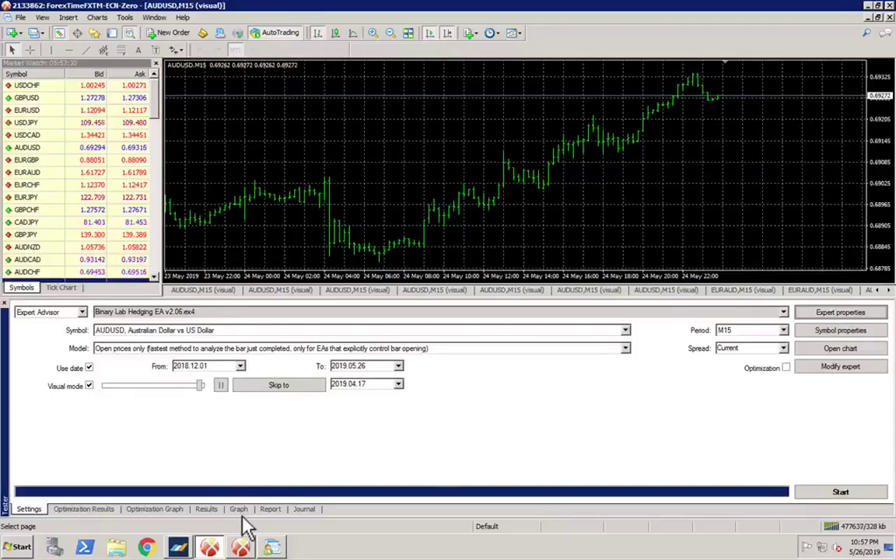
- Set the EA's TradeMode input to SELL and confirm the inputs
{"action": "left_click", "coordinate": [859, 314]}
{"action": "double_click", "coordinate": [500, 173]}
{"action": "key", "text": "Down"}
{"action": "left_click", "coordinate": [722, 467]}
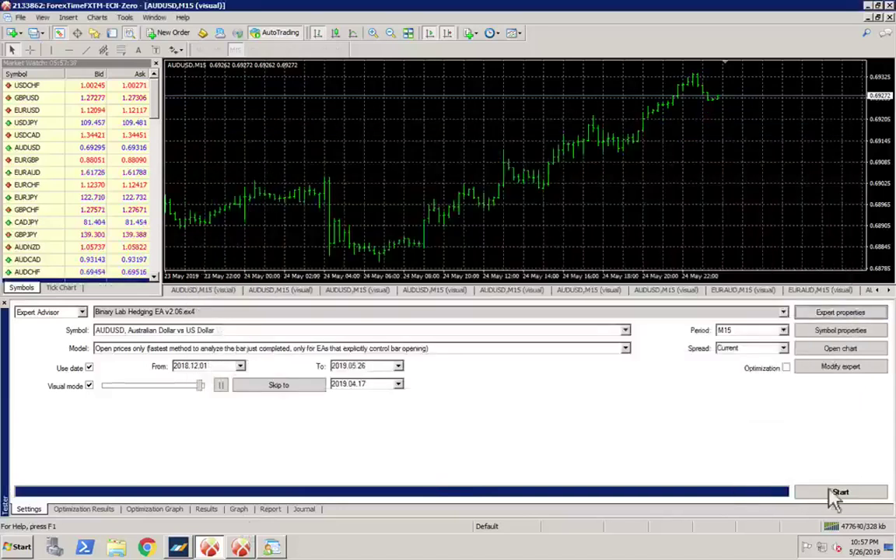
- Run a brief visual test, stop it, and show its equity graph
{"action": "left_click", "coordinate": [842, 494]}
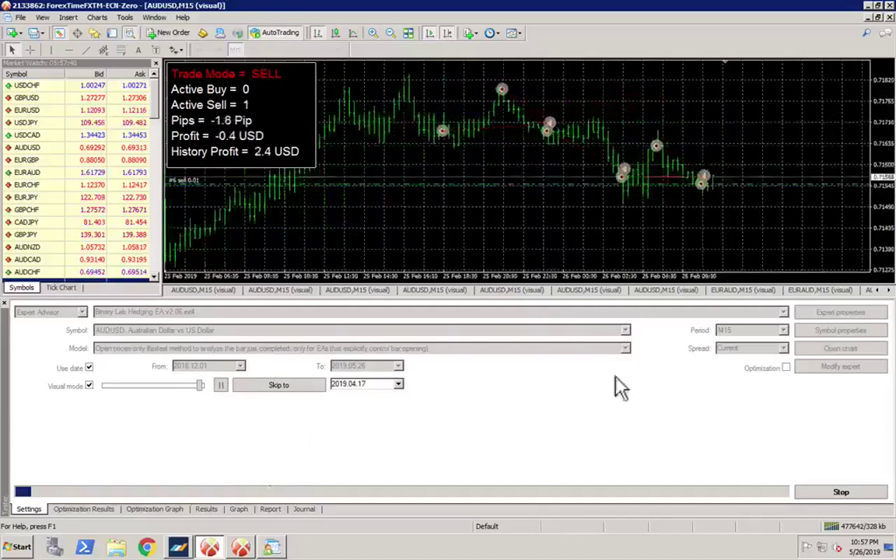
{"action": "left_click", "coordinate": [842, 492]}
{"action": "left_click", "coordinate": [238, 509]}
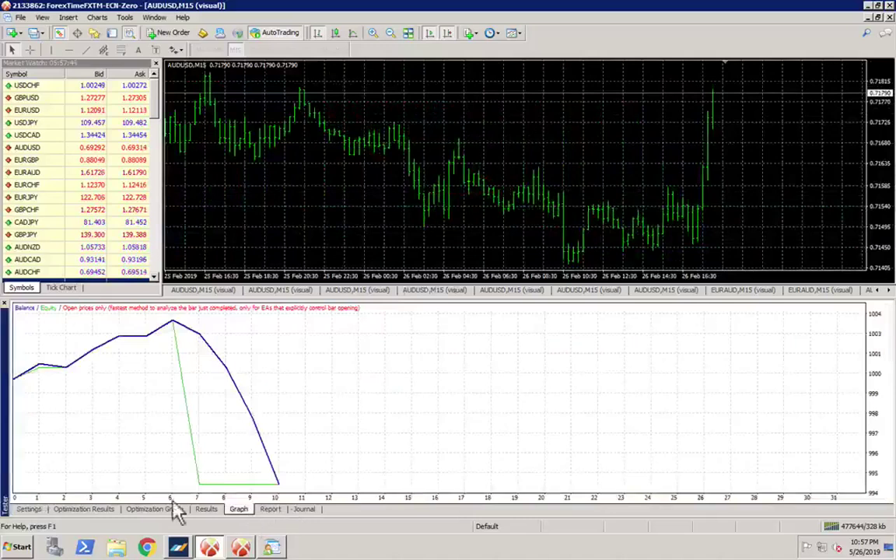
- Untick Visual mode and run the full backtest, balance reaching near 1205
{"action": "left_click", "coordinate": [28, 510]}
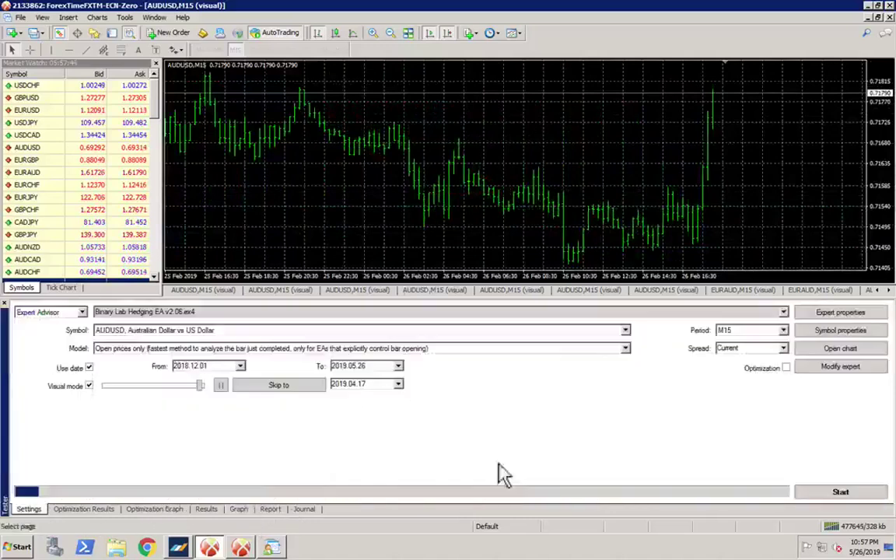
{"action": "left_click", "coordinate": [89, 386]}
{"action": "left_click", "coordinate": [839, 496]}
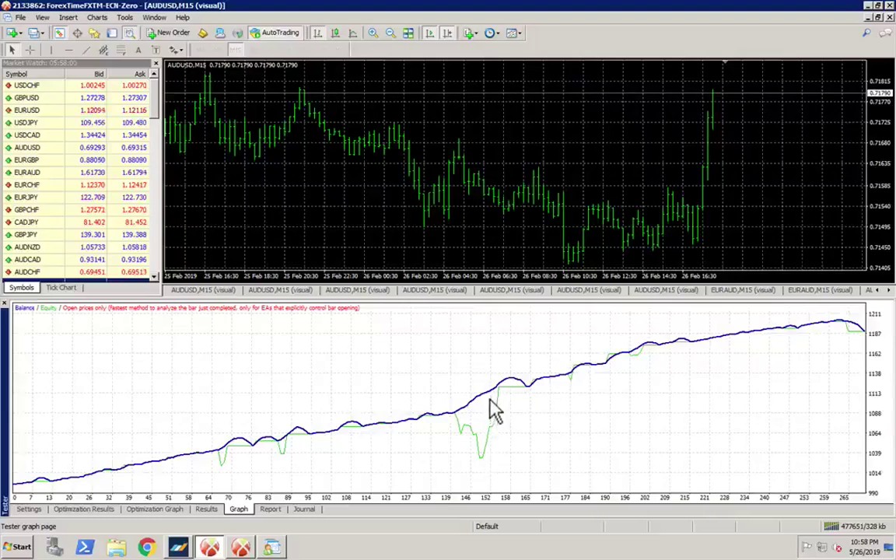
{"action": "mouse_move", "coordinate": [491, 406]}
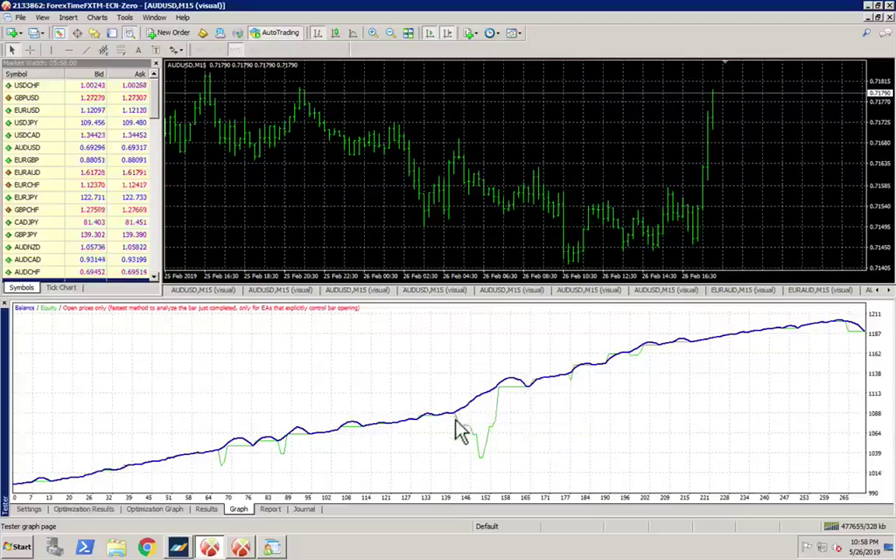
{"action": "mouse_move", "coordinate": [457, 420]}
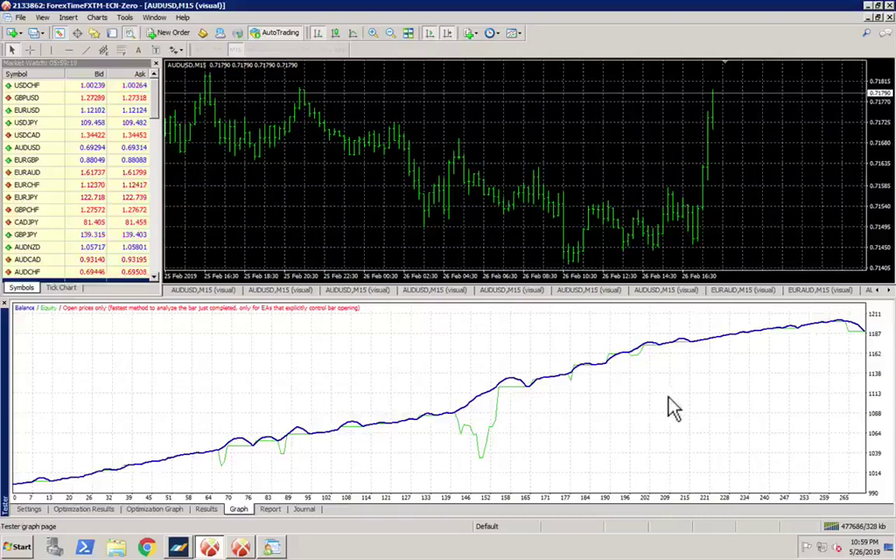
- Select Binary Lab Hedging EA v2.06.ex4 as the Expert Advisor in the tester settings
{"action": "left_click", "coordinate": [24, 510]}
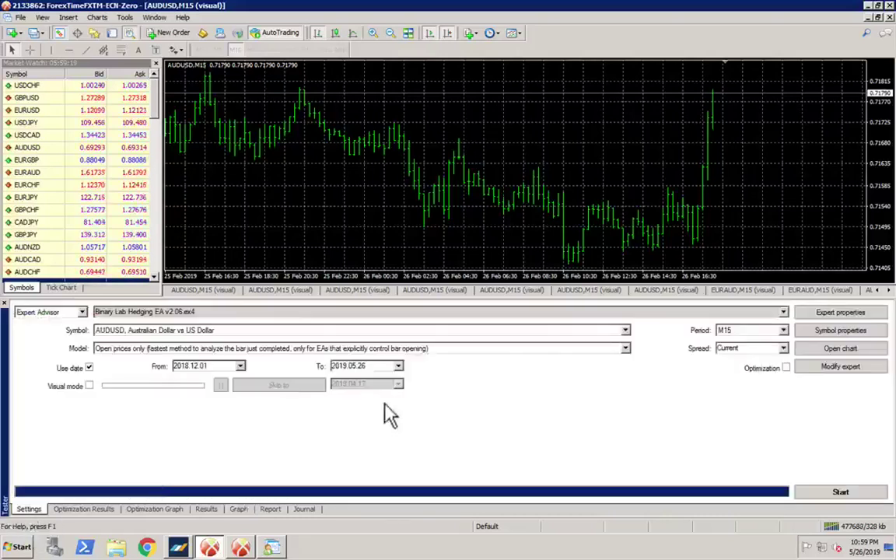
{"action": "left_click", "coordinate": [711, 311]}
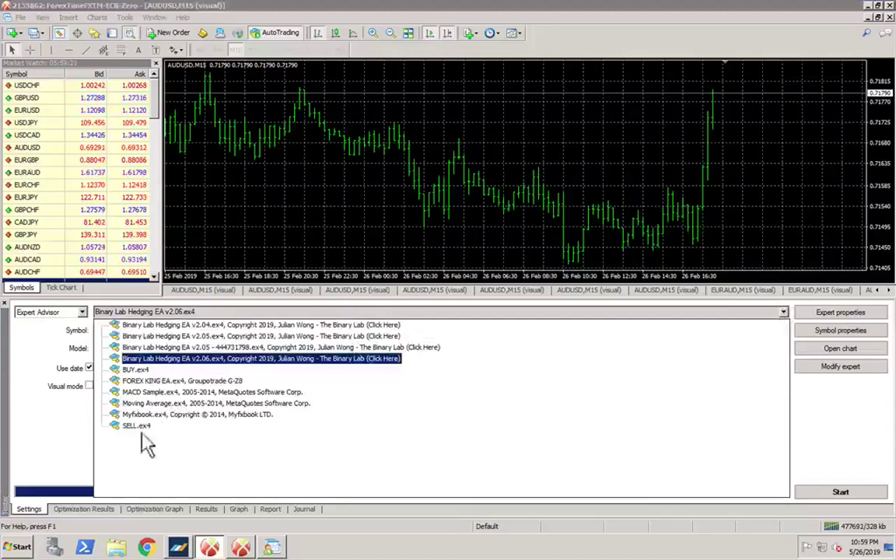
{"action": "left_click", "coordinate": [51, 413]}
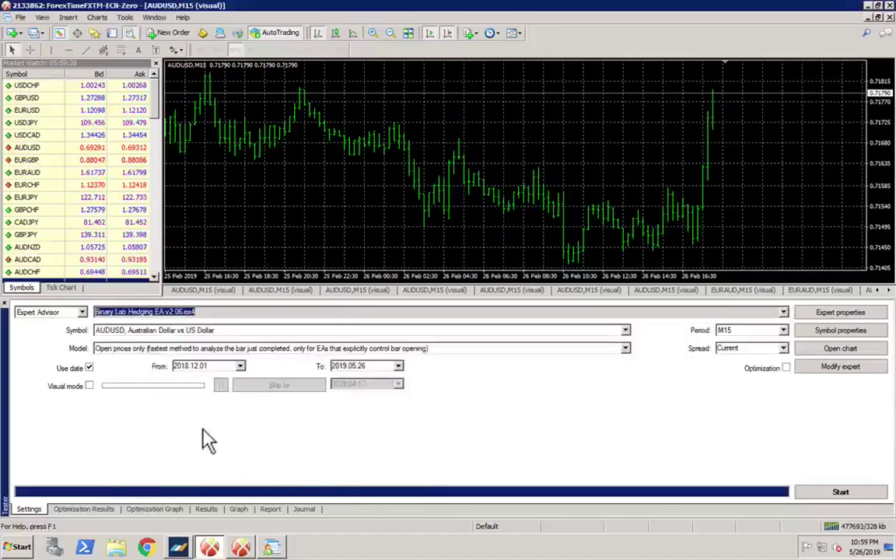
{"action": "left_click", "coordinate": [839, 312]}
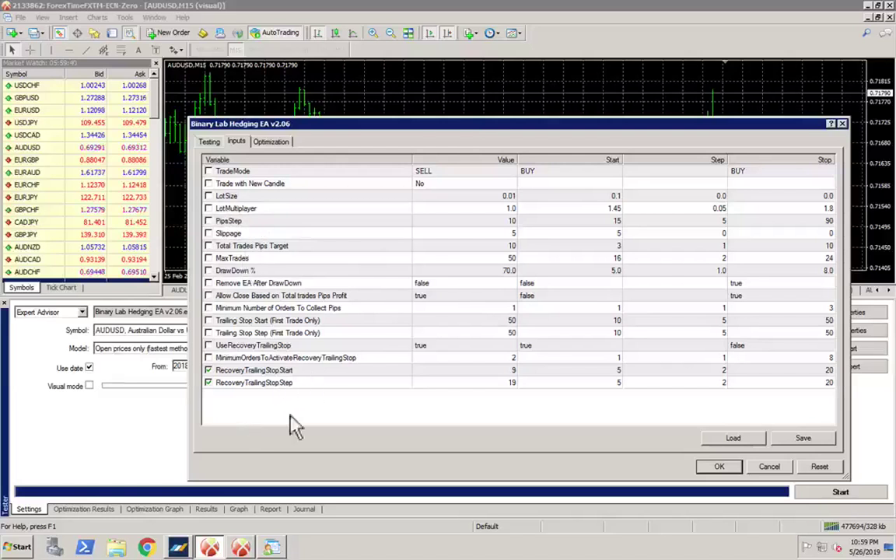
{"action": "left_click", "coordinate": [768, 470]}
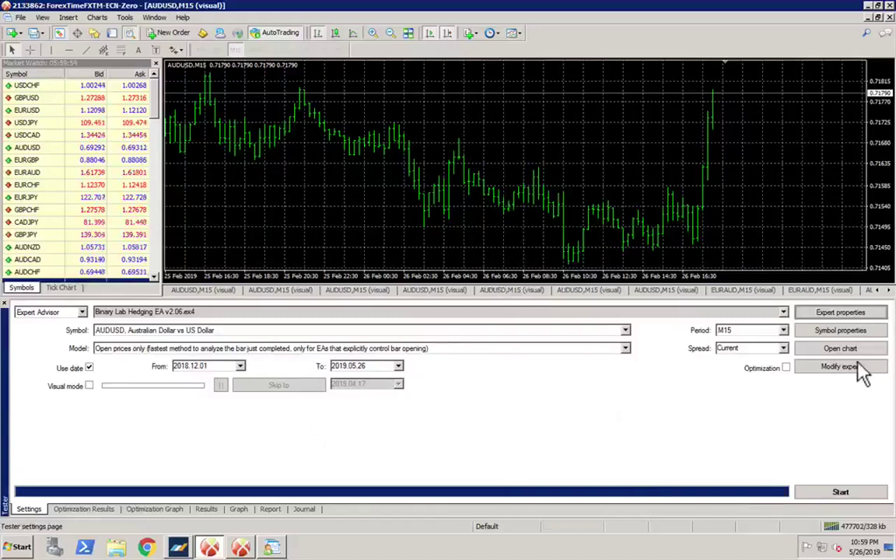
- From Expert properties' Inputs tab, bring up the Open dialog listing the tester folder's .set presets
{"action": "left_click", "coordinate": [825, 314]}
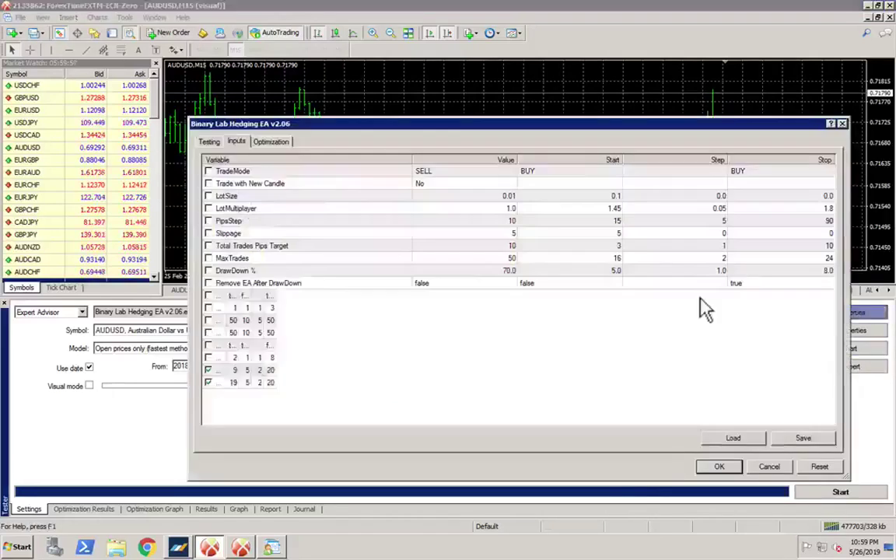
{"action": "left_click", "coordinate": [734, 438]}
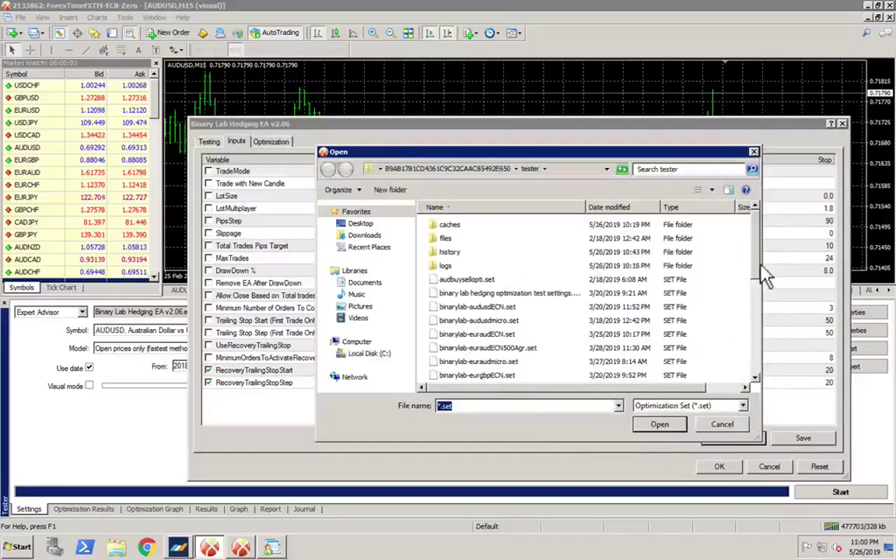
{"action": "scroll", "coordinate": [766, 311], "scroll_direction": "down", "scroll_amount": 2}
{"action": "left_click_drag", "start_coordinate": [766, 326], "coordinate": [650, 274]}
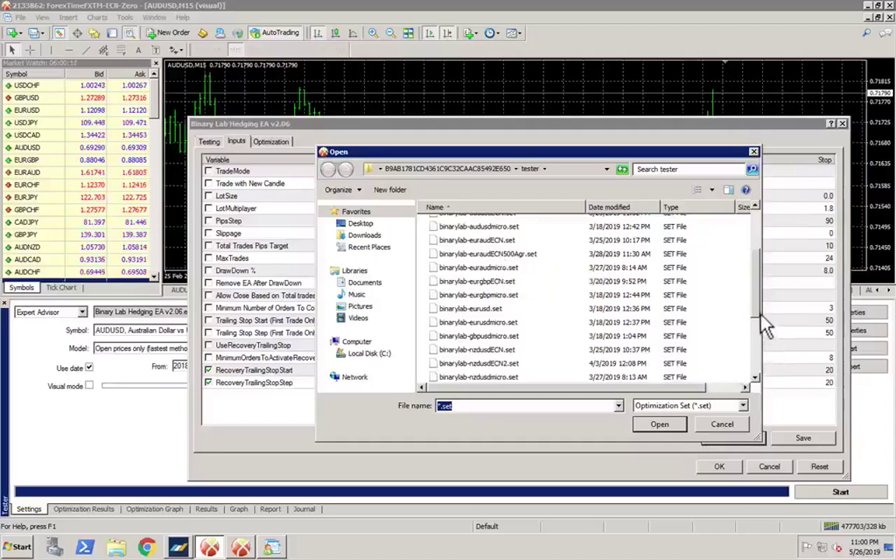
{"action": "scroll", "coordinate": [762, 327], "scroll_direction": "down", "scroll_amount": 2}
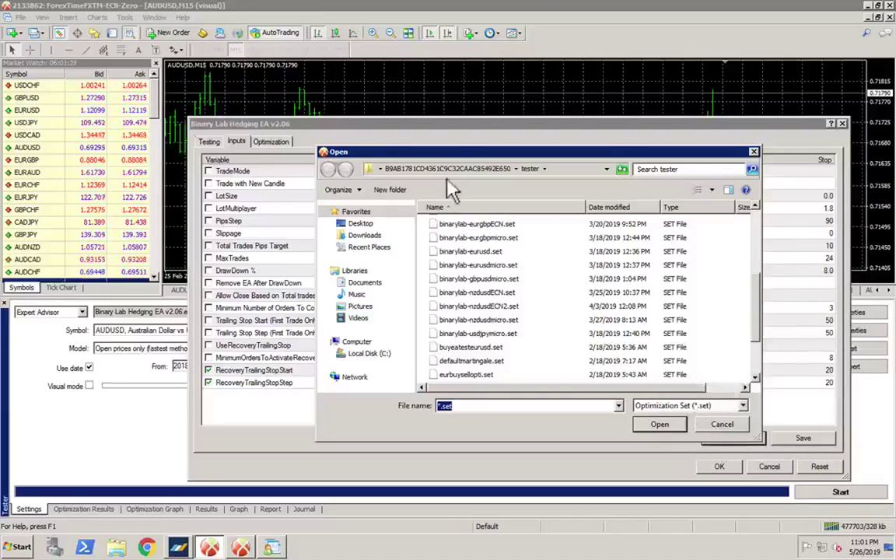
{"action": "left_click", "coordinate": [555, 7]}
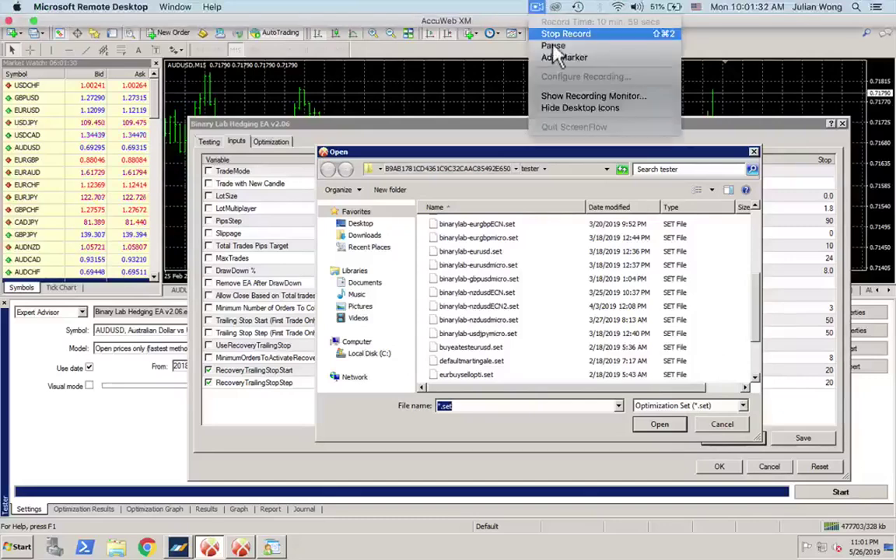